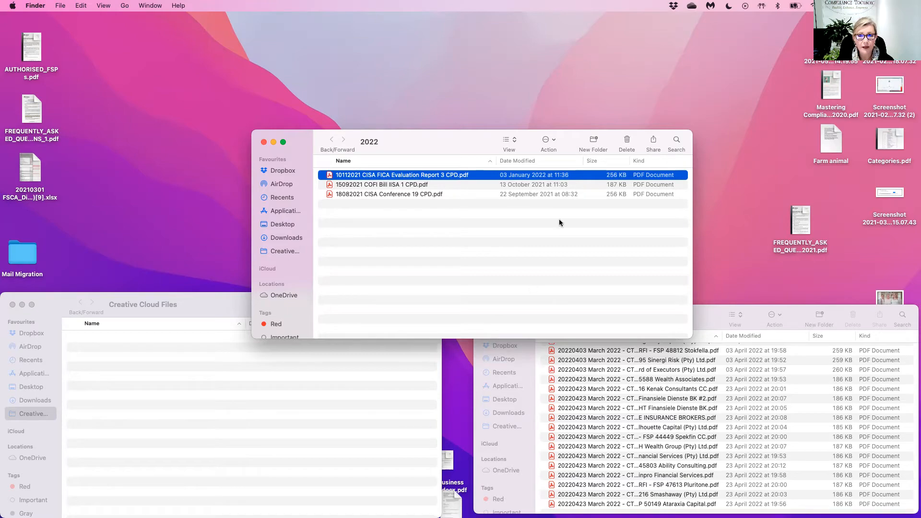
Switch to the open CPD certificate PDF and examine its activity title, attendance dates, accrediting body and CPD hours.
key(ctrl+Right)
key(ctrl+Left)
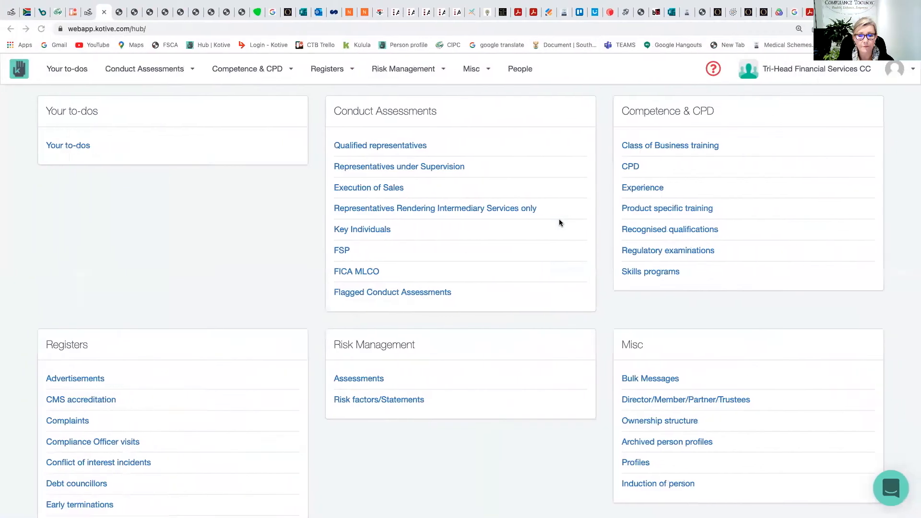
key(ctrl+Right)
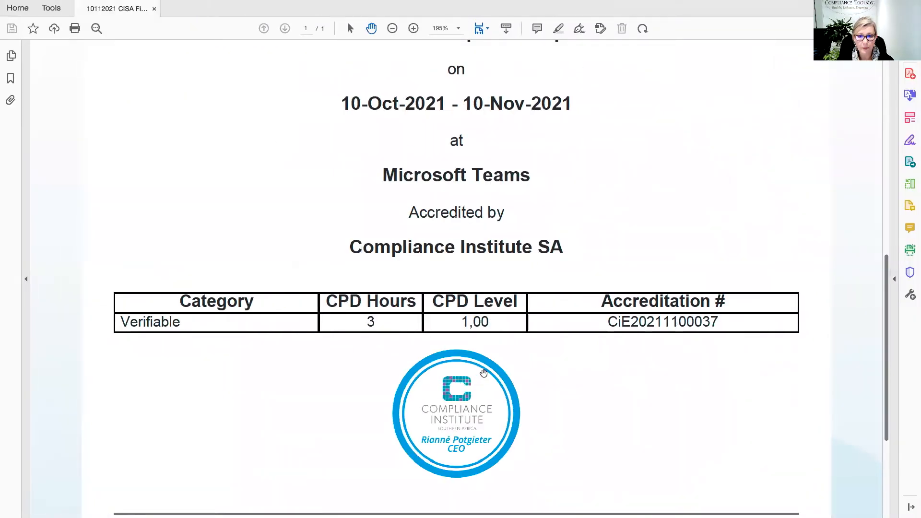
scroll(573, 319, up, 3)
scroll(573, 318, up, 5)
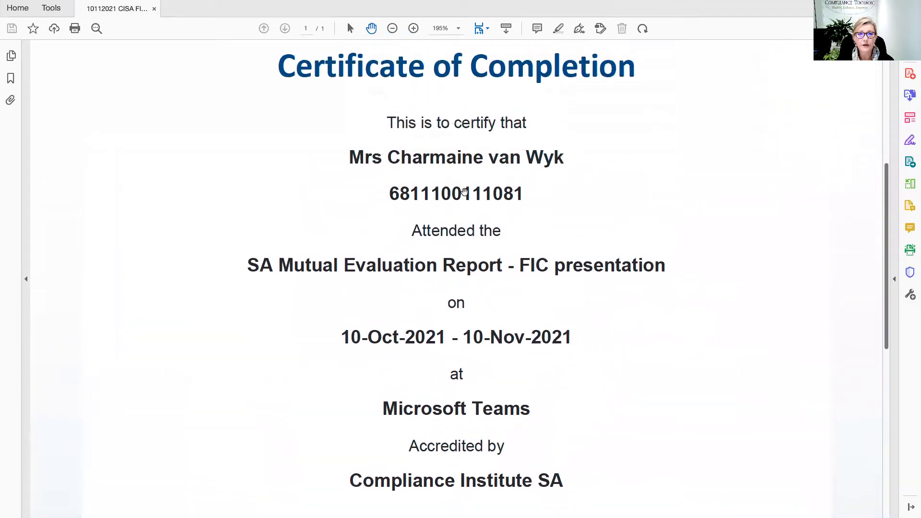
scroll(500, 165, up, 5)
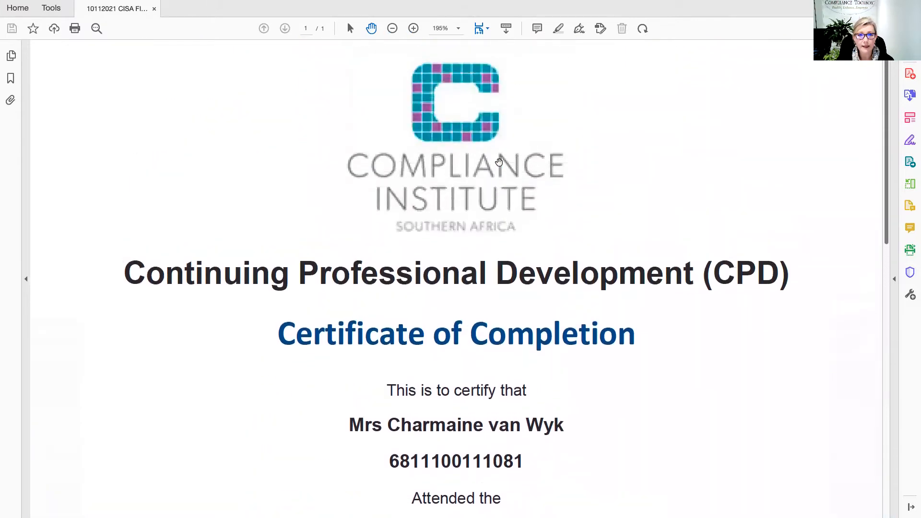
scroll(499, 162, down, 4)
scroll(499, 162, down, 2)
scroll(499, 161, up, 1)
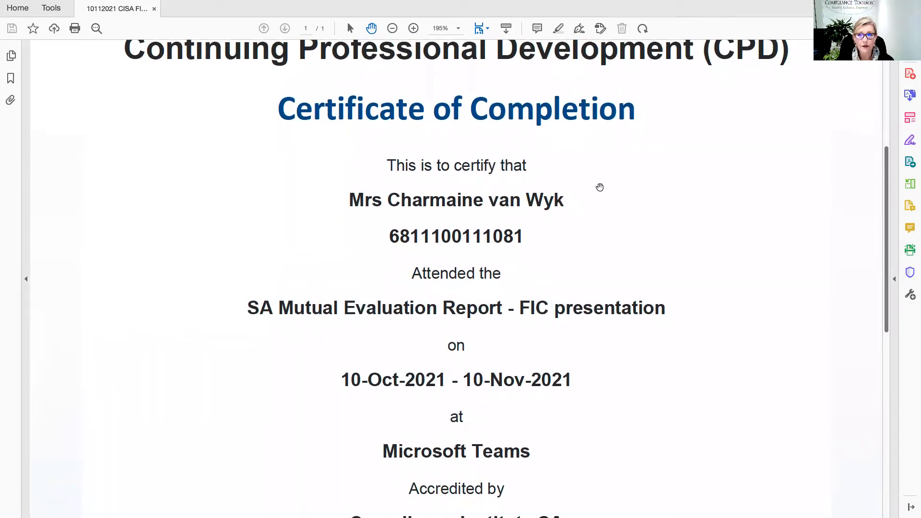
scroll(600, 187, up, 1)
Switch to the Kotive web app and review the first listed person's profile under Tri-Head Financial Services CC, returning to the people list.
key(ctrl+Right)
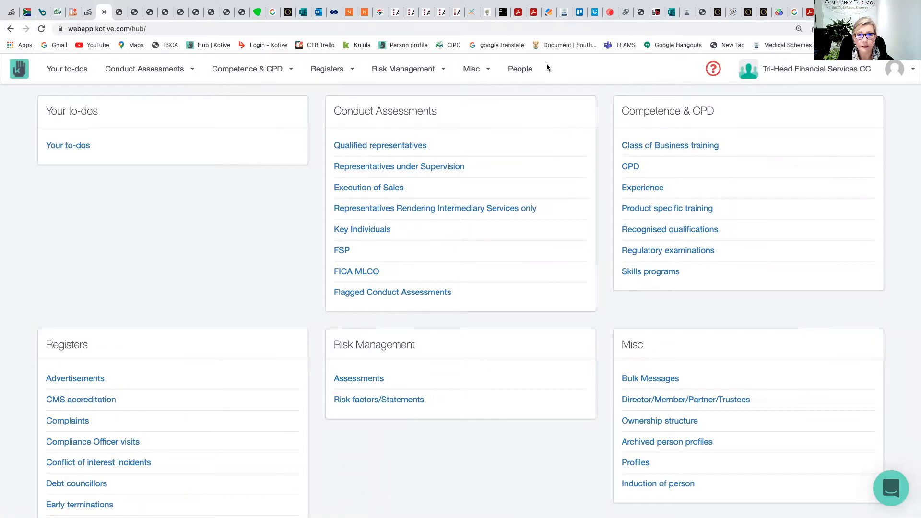
click(522, 71)
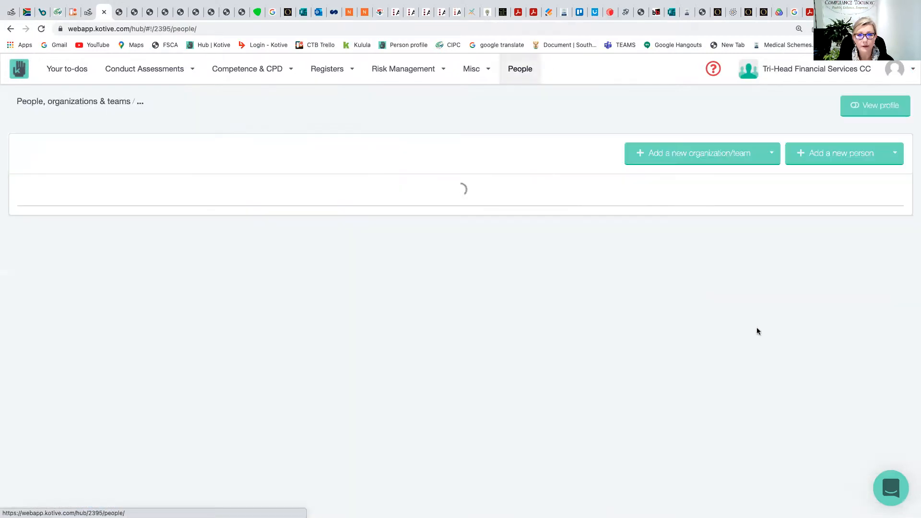
click(816, 259)
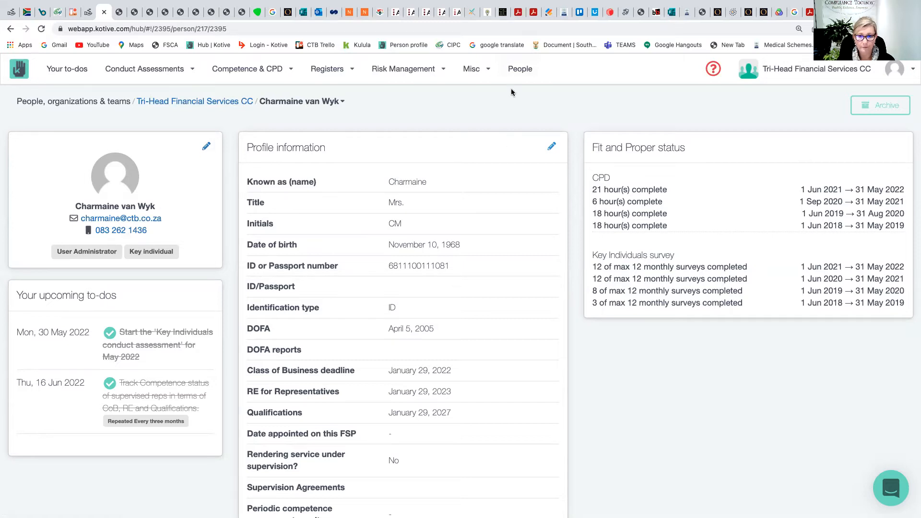
click(520, 69)
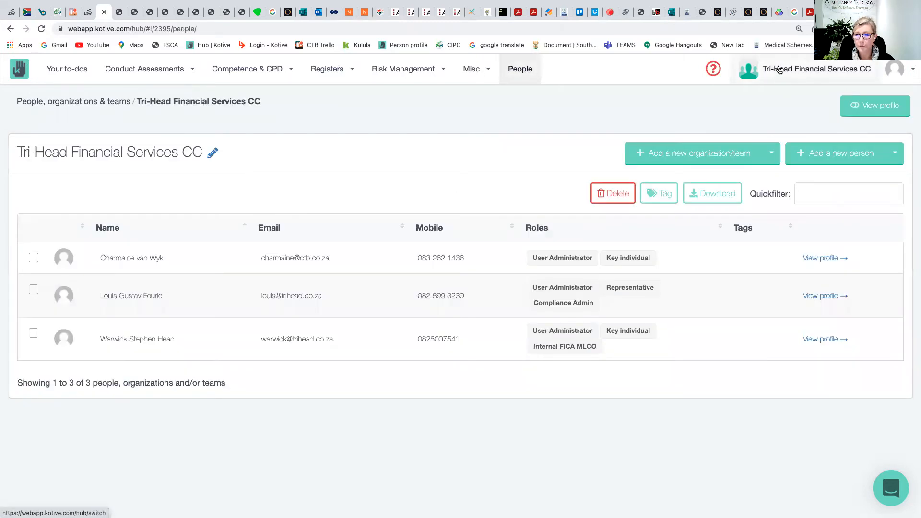
Change the active organisation to TEST CASE FSP and open the profile of its user administrator and manager.
click(759, 67)
click(344, 198)
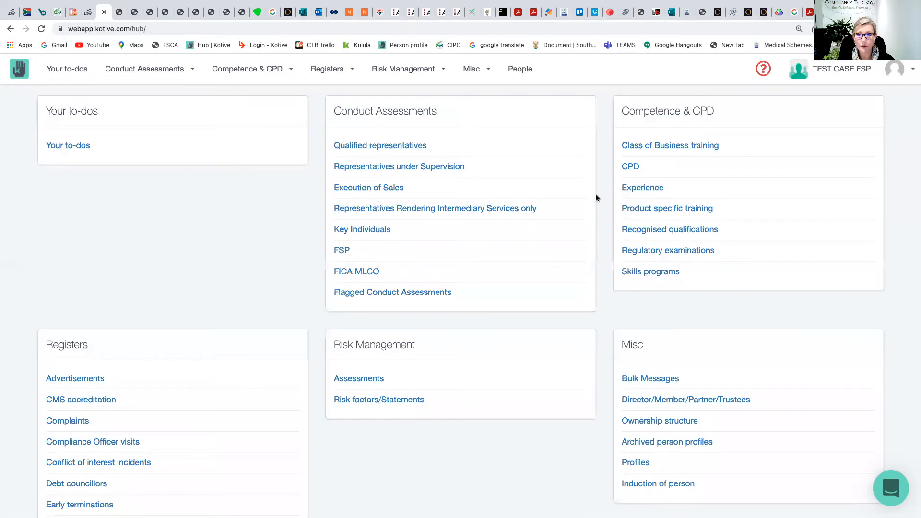
click(520, 69)
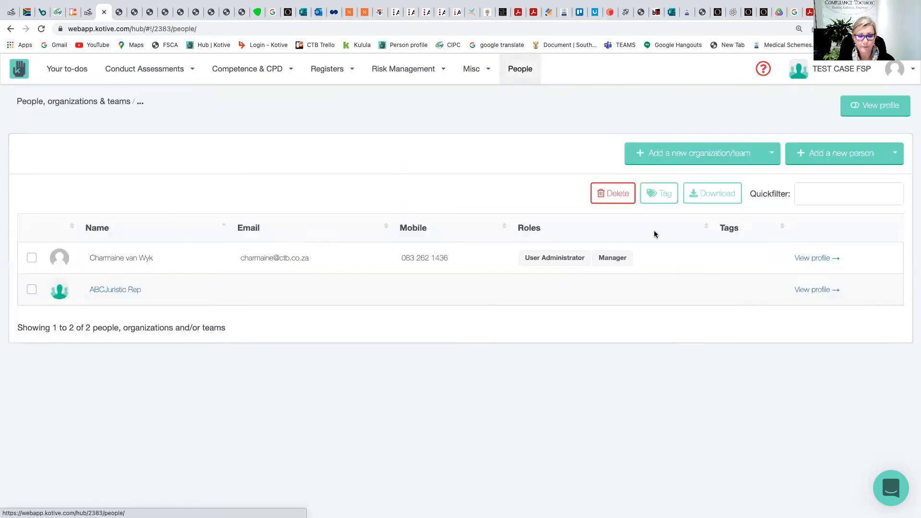
click(816, 258)
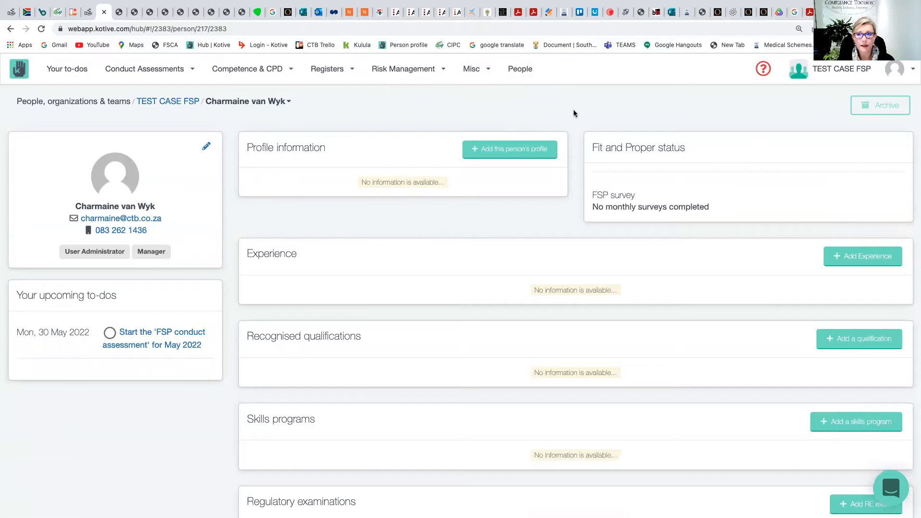
Start a new CPD training entry on the person's profile.
scroll(577, 164, down, 4)
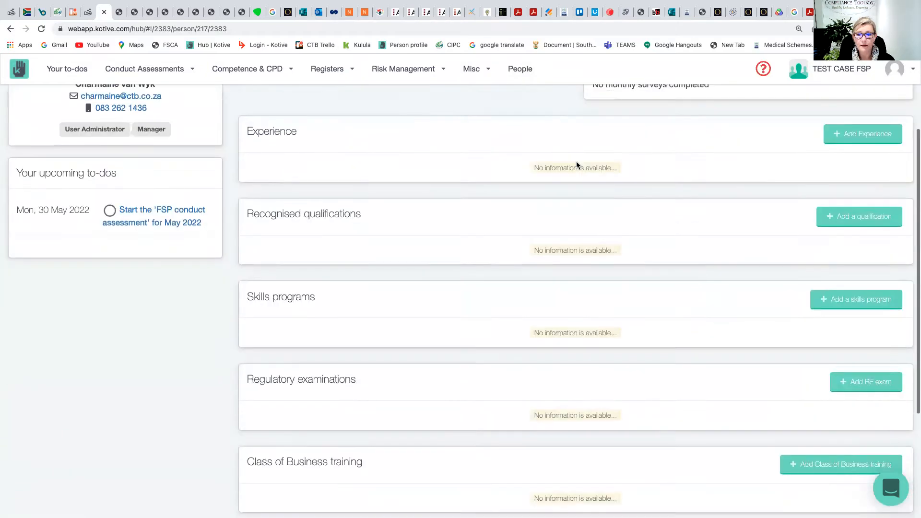
scroll(577, 164, down, 3)
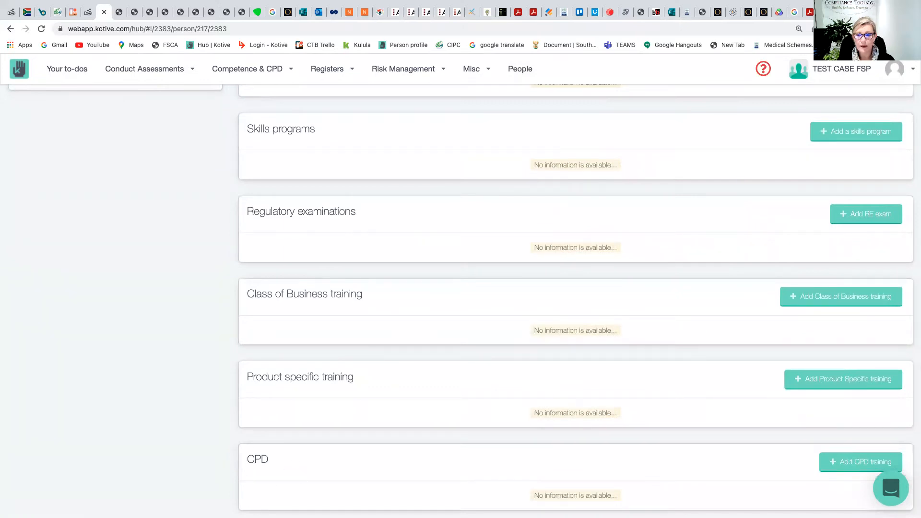
click(853, 464)
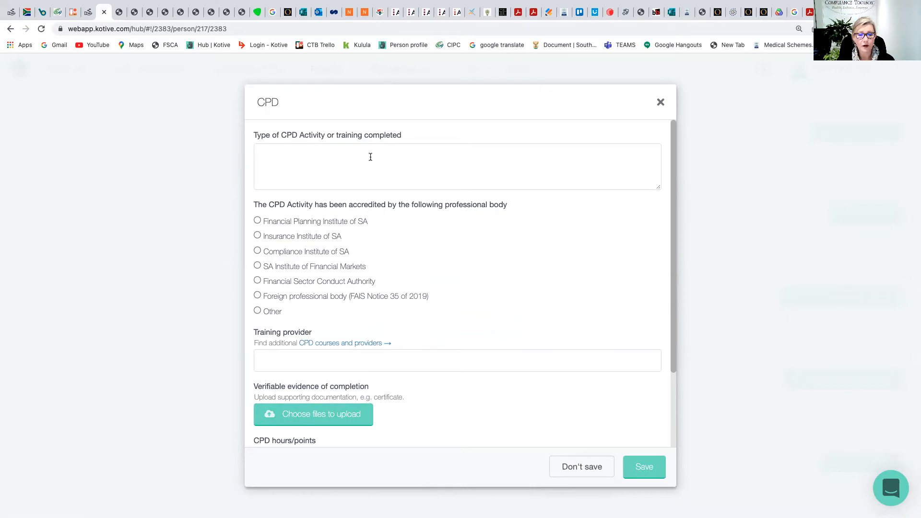
Enter "SA Mutual Evaluation Report by FIC" as the type of CPD activity, taking the title from the certificate.
key(ctrl+Left)
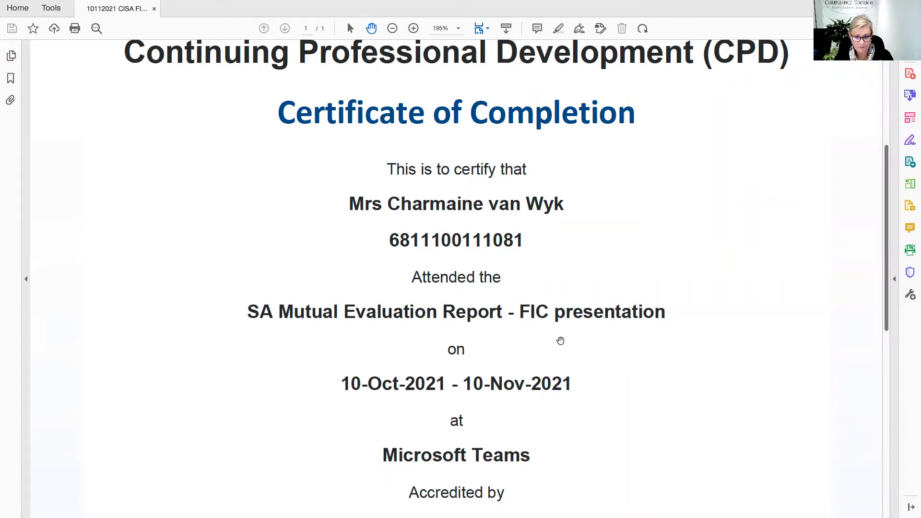
key(ctrl+Right)
click(322, 147)
text(SA)
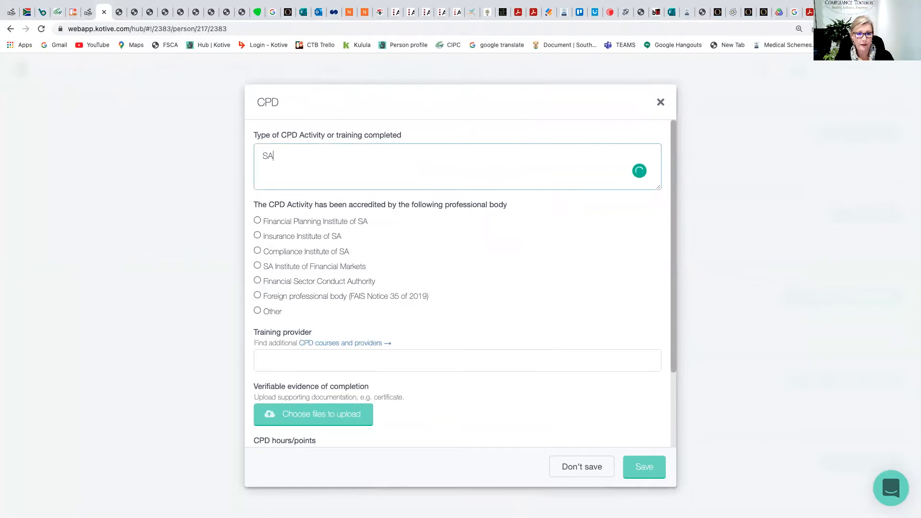
text( Mutual Evaluation Report)
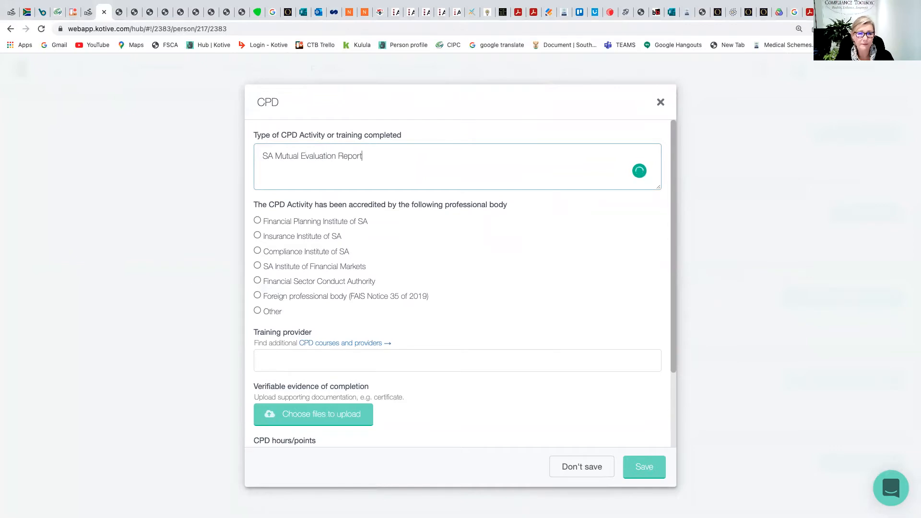
text( by FOC)
Check the accrediting body on the certificate and set the CPD activity's professional body to Compliance Institute of SA.
key(ctrl+Left)
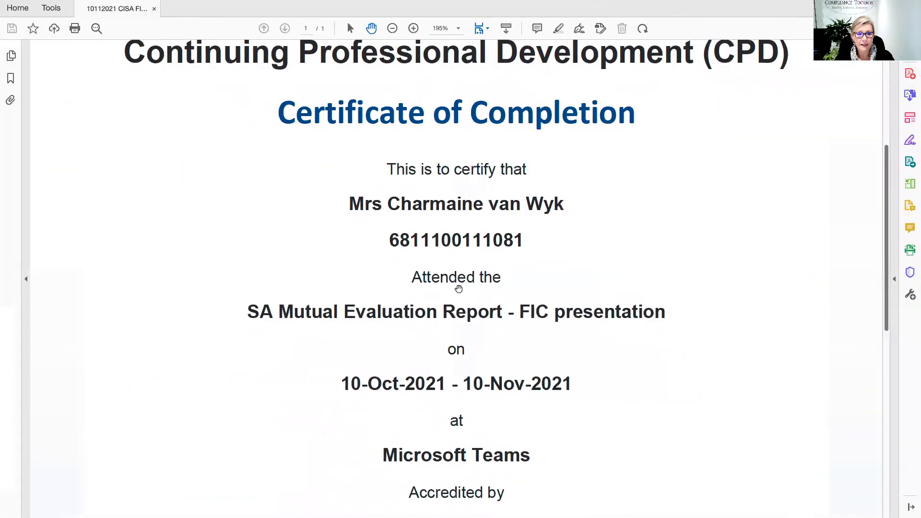
scroll(459, 288, down, 5)
scroll(459, 289, down, 1)
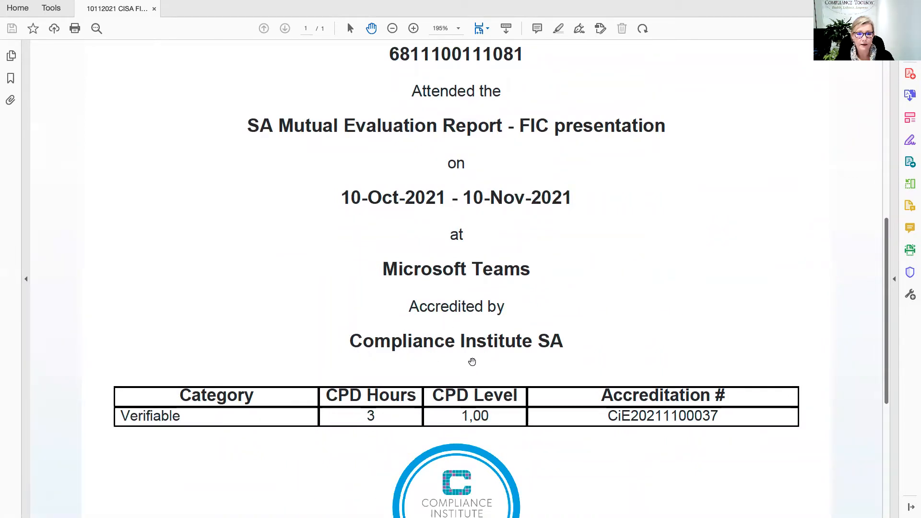
key(ctrl+Right)
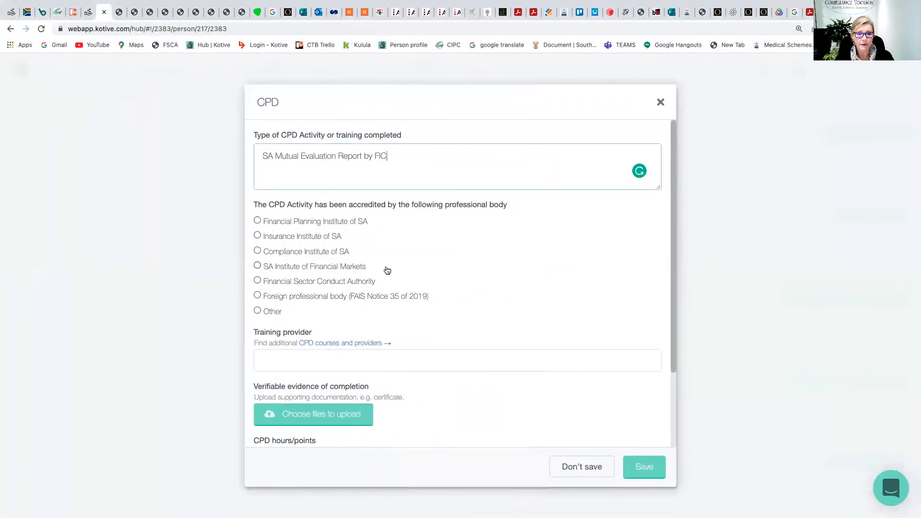
click(258, 251)
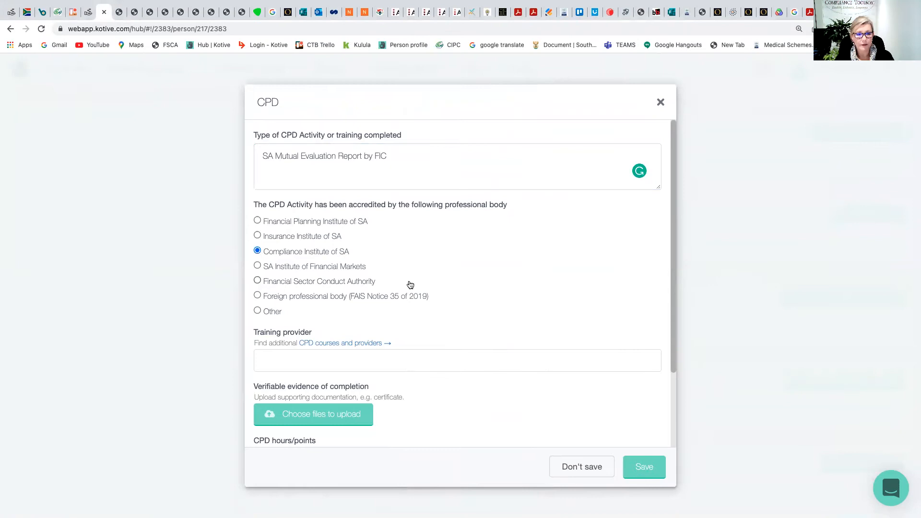
Consult the certificate again and enter CISA as the training provider of the CPD entry.
scroll(411, 285, down, 3)
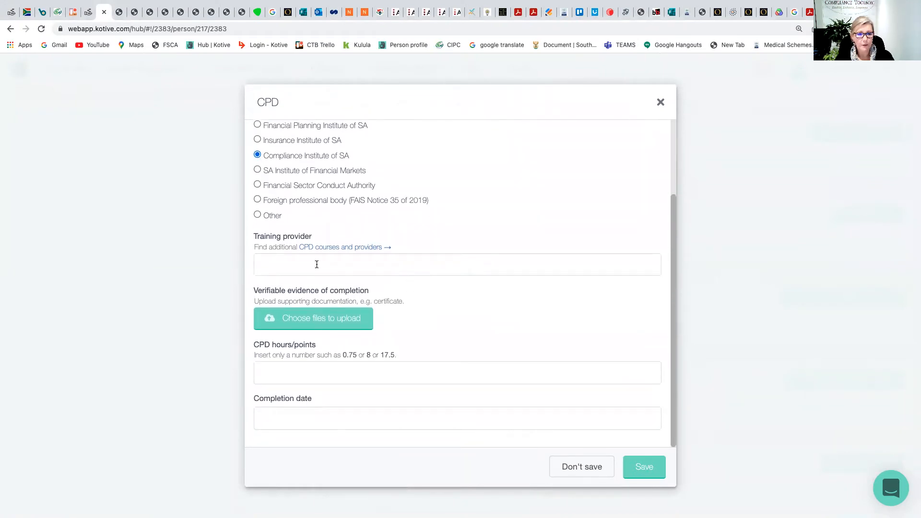
key(ctrl+Left)
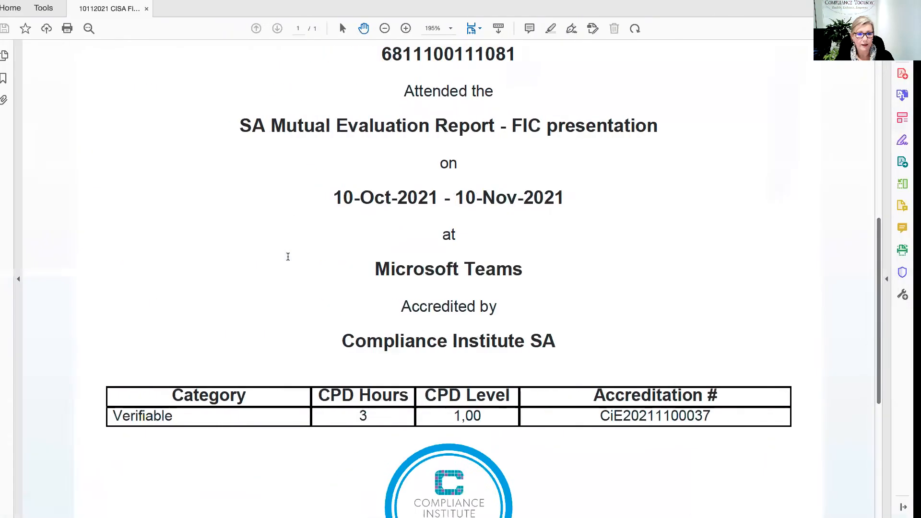
scroll(417, 328, down, 2)
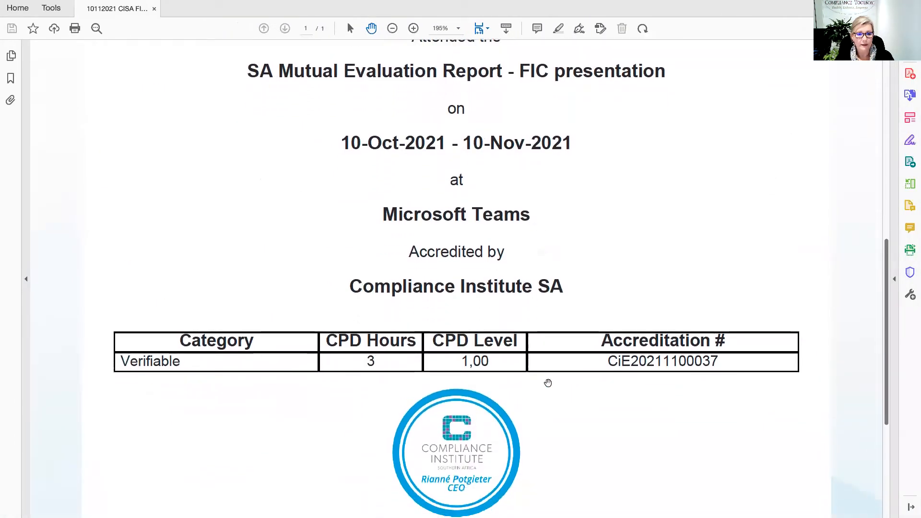
key(ctrl+Right)
click(347, 266)
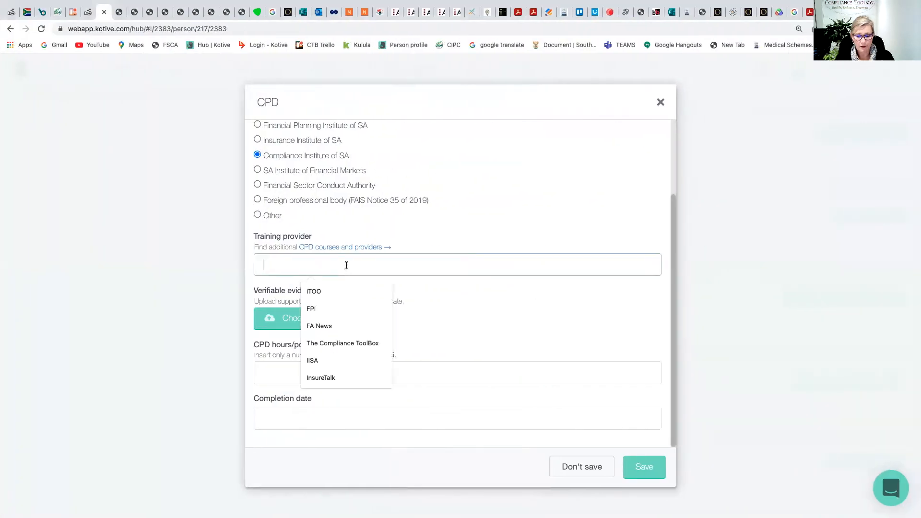
text(CISA)
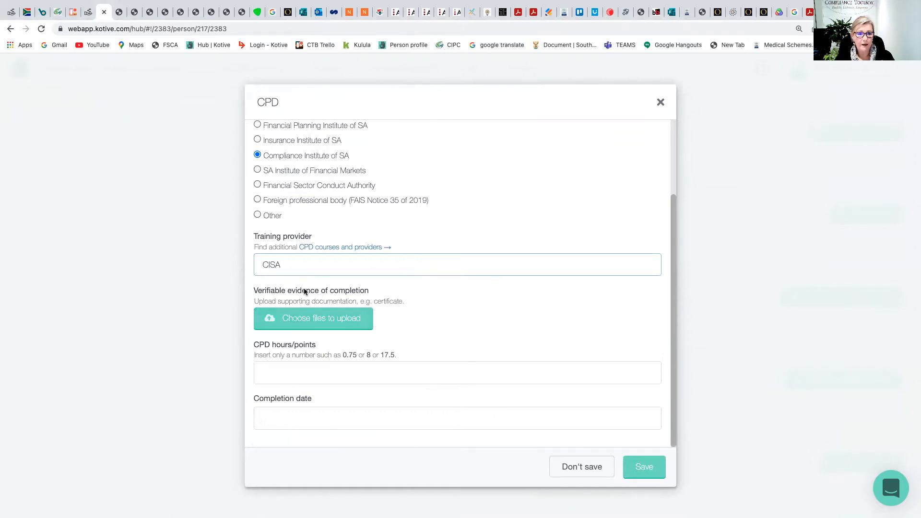
Upload 10112021 CISA FICA Evaluation Report 3 CPD.pdf from the 2022 folder as verifiable evidence of completion.
click(297, 320)
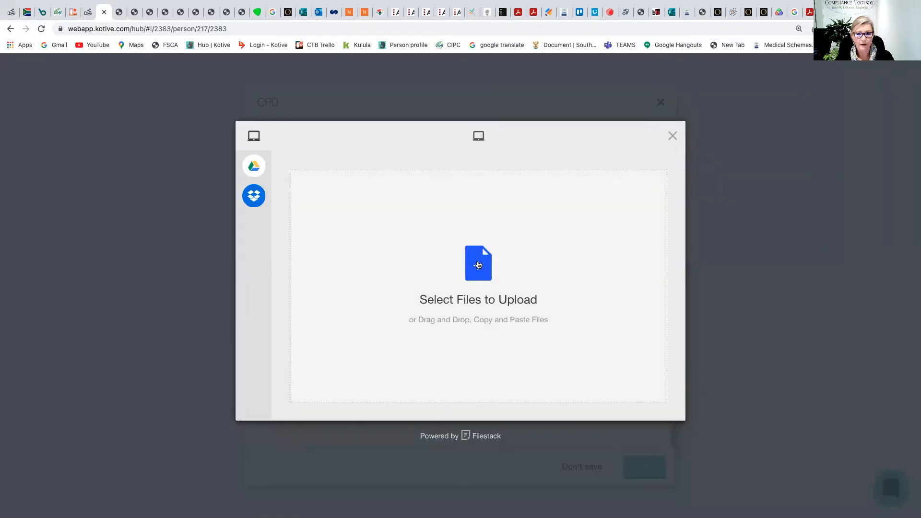
click(481, 266)
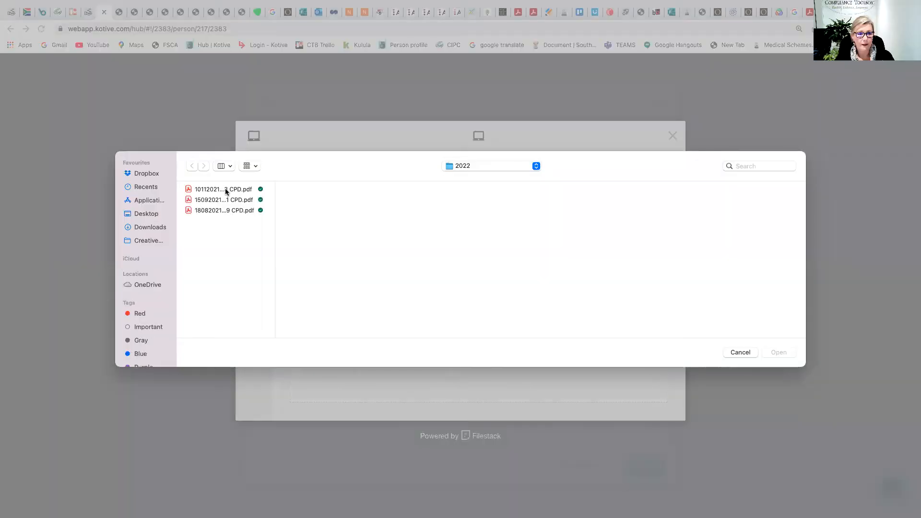
click(227, 191)
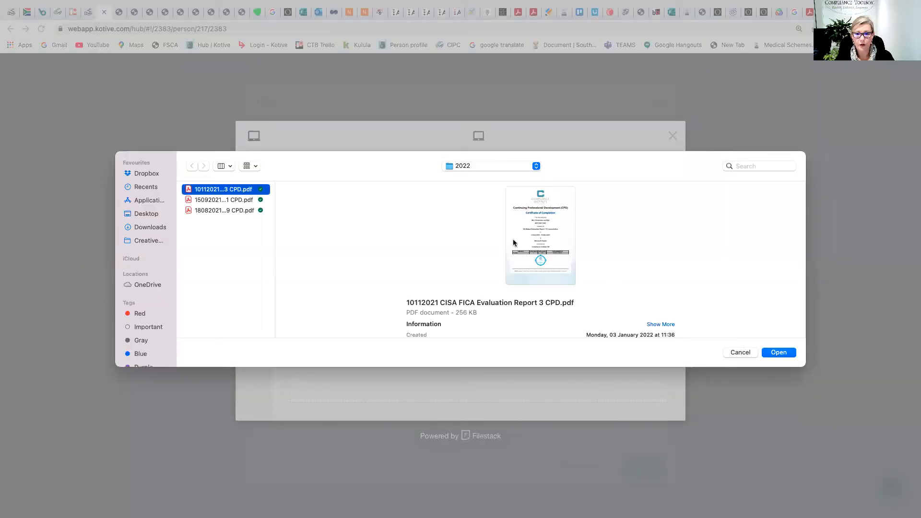
click(779, 353)
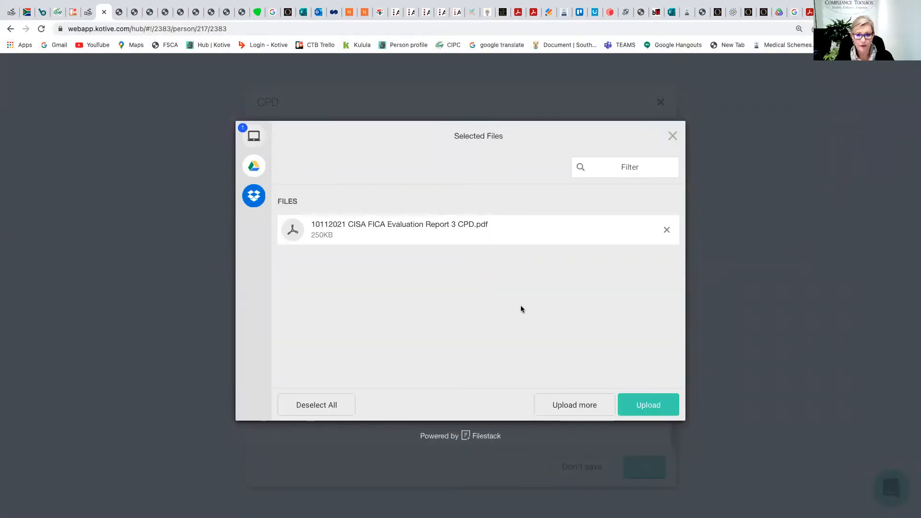
click(648, 406)
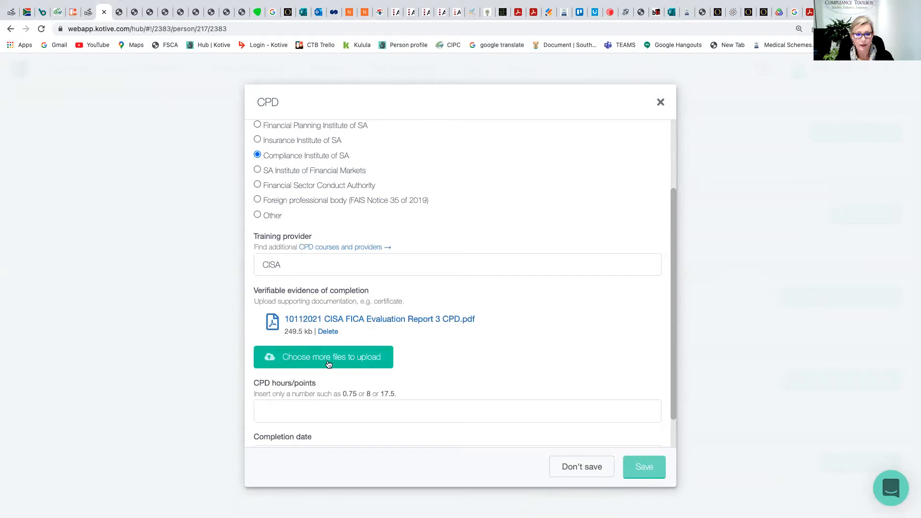
Check the CPD hours on the certificate and enter 3 as the CPD hours/points of the entry.
scroll(507, 357, down, 2)
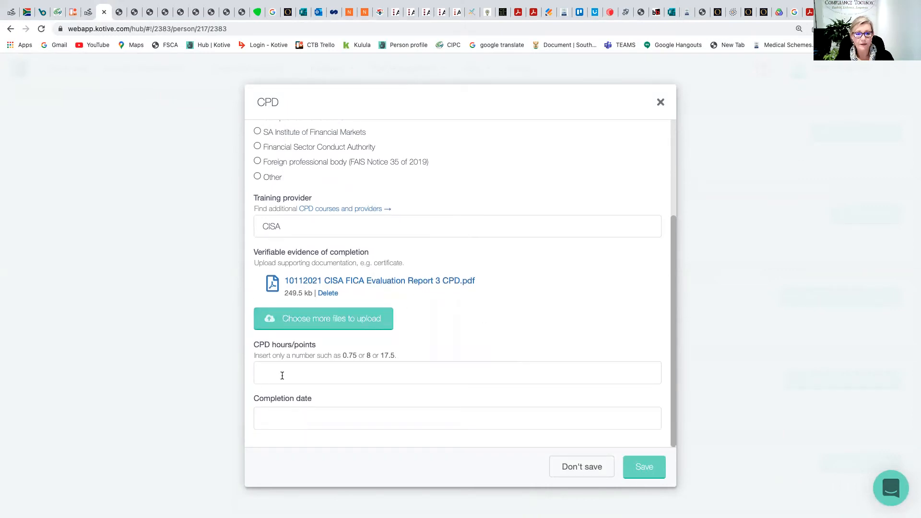
click(271, 363)
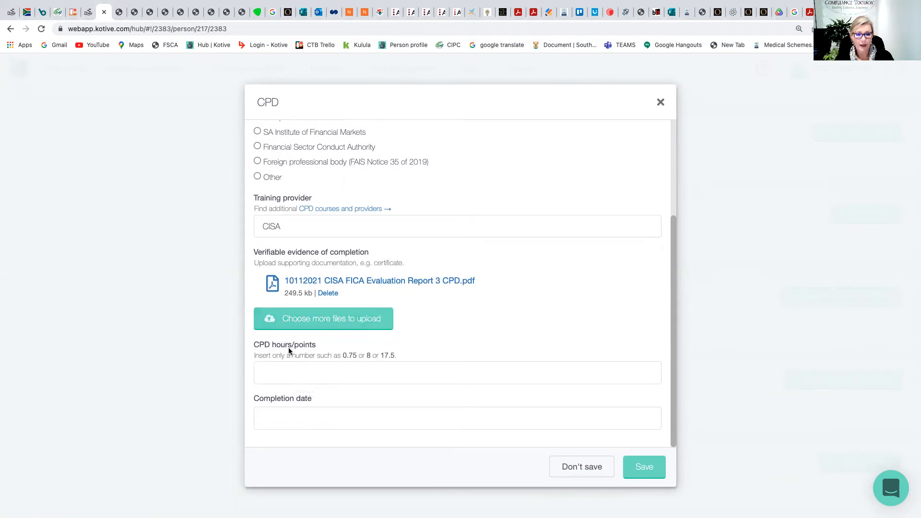
click(281, 374)
key(ctrl+Left)
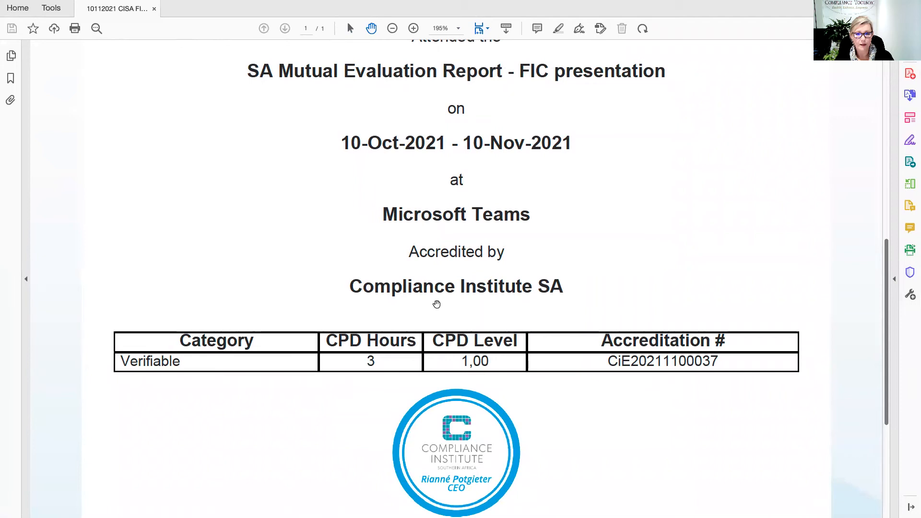
key(ctrl+Right)
click(331, 369)
text(3)
click(442, 338)
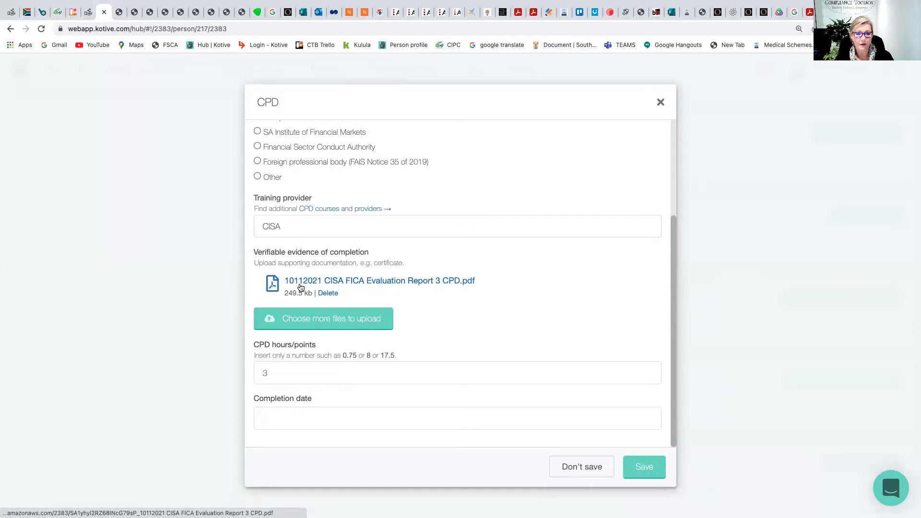
Set the completion date of the CPD activity to November 10, 2021.
click(286, 418)
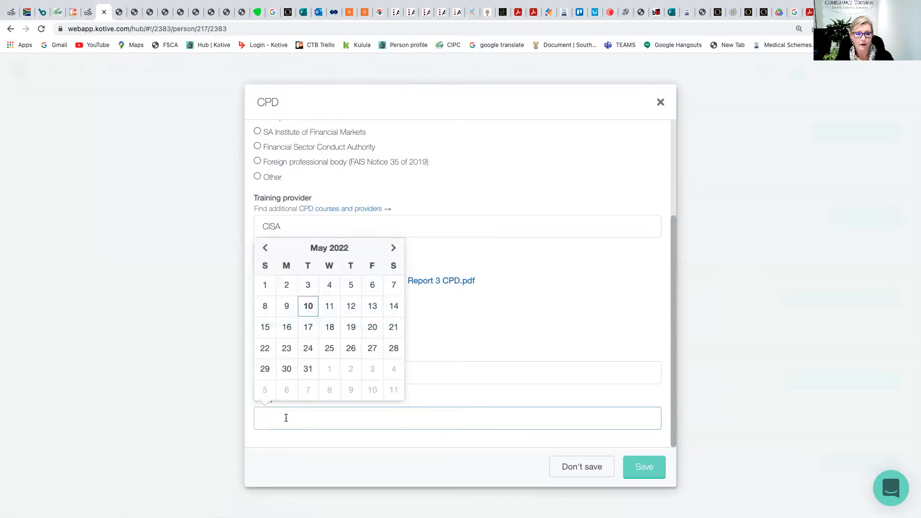
click(322, 250)
click(263, 306)
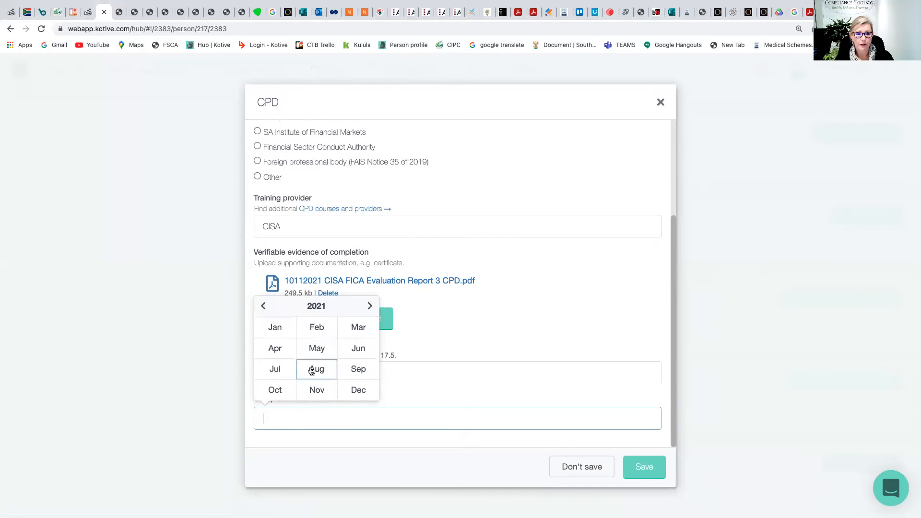
click(315, 390)
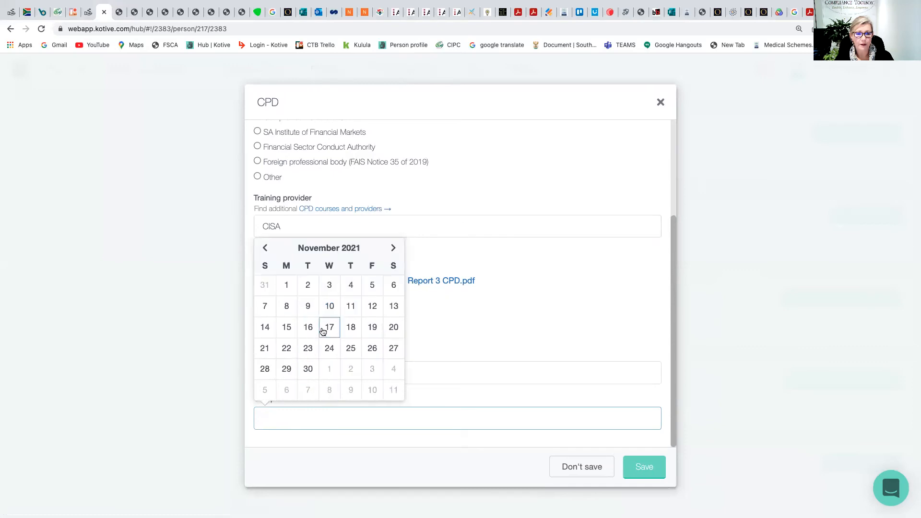
click(329, 307)
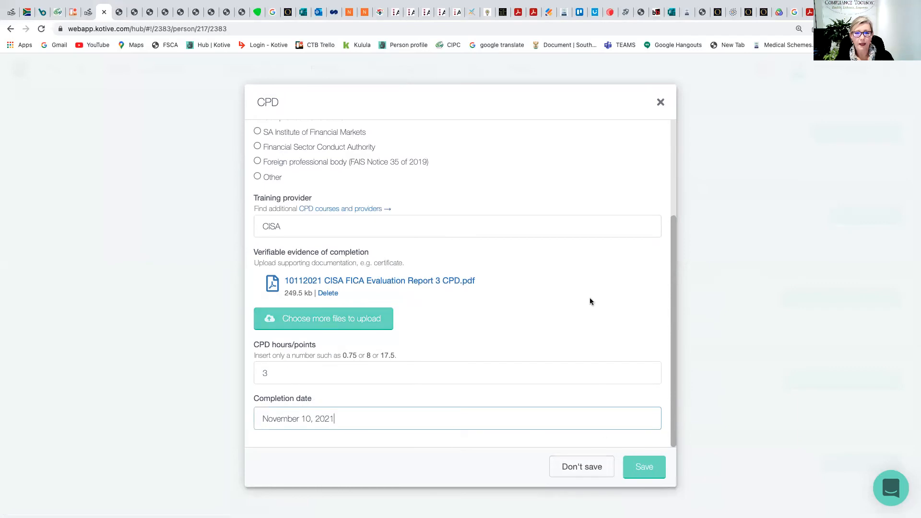
Review the completed CPD form from the activity type to the completion date and save the entry.
scroll(589, 288, up, 3)
scroll(588, 282, up, 2)
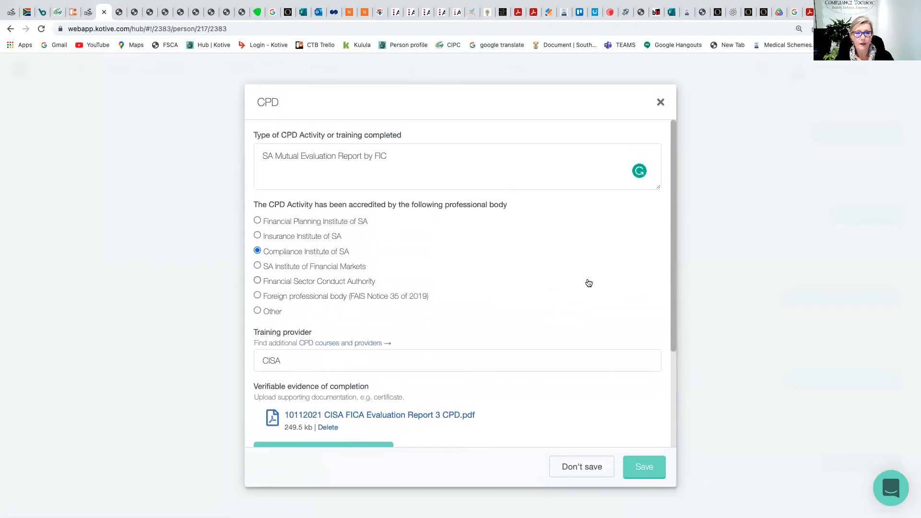
scroll(589, 283, down, 4)
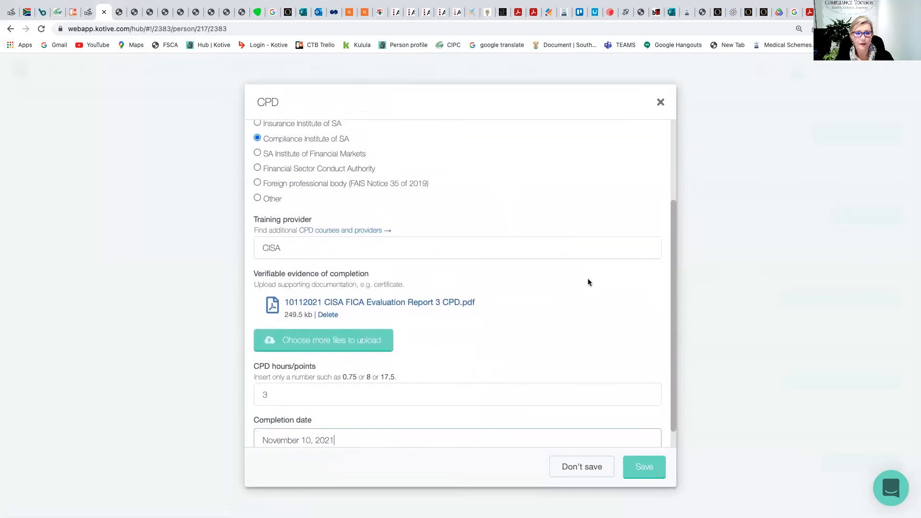
click(644, 467)
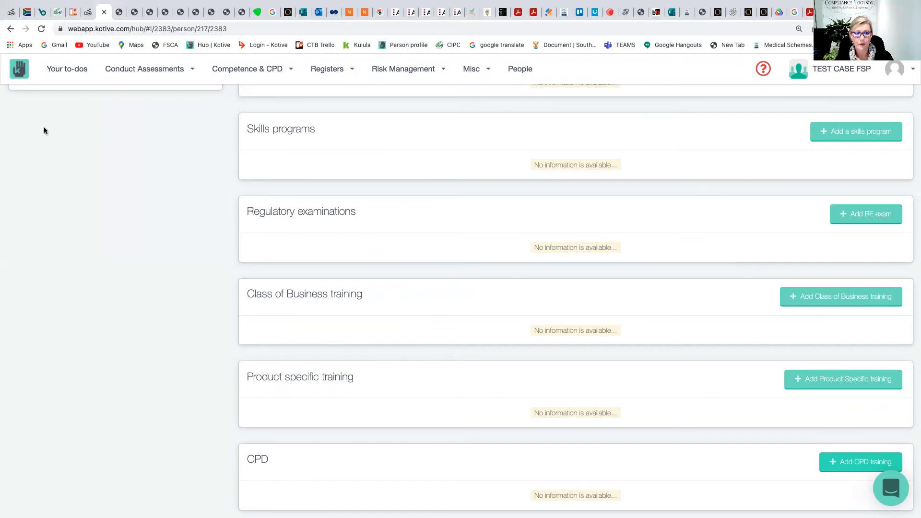
Reload the person's profile and check the new CPD training record and the Fit and Proper status.
click(41, 30)
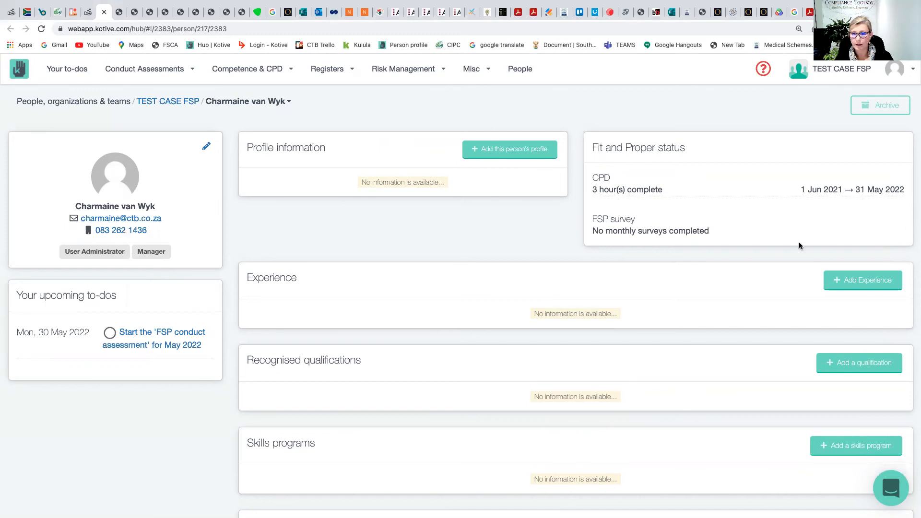
scroll(799, 245, down, 6)
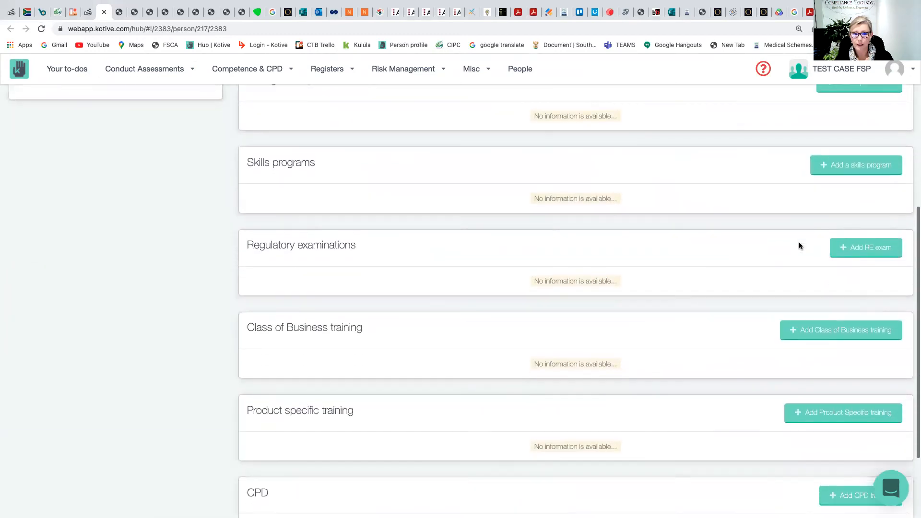
scroll(799, 245, down, 2)
scroll(762, 276, down, 1)
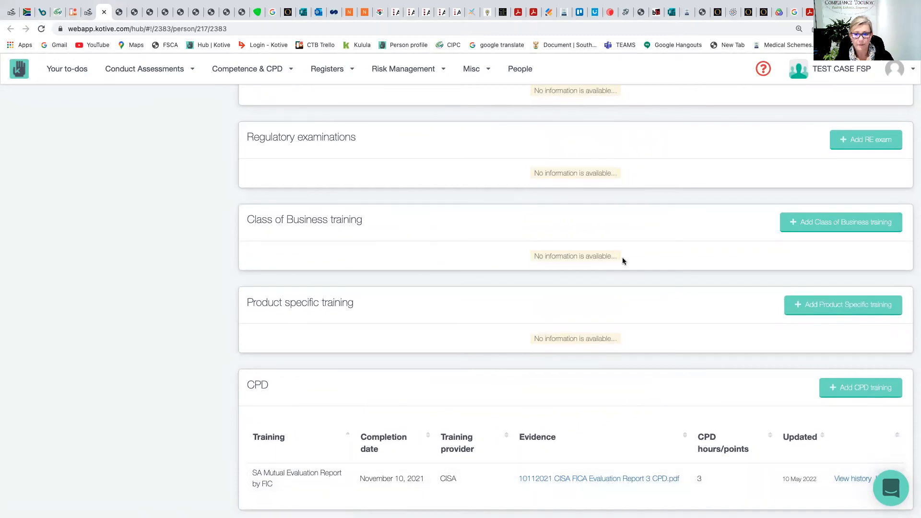
scroll(623, 261, up, 15)
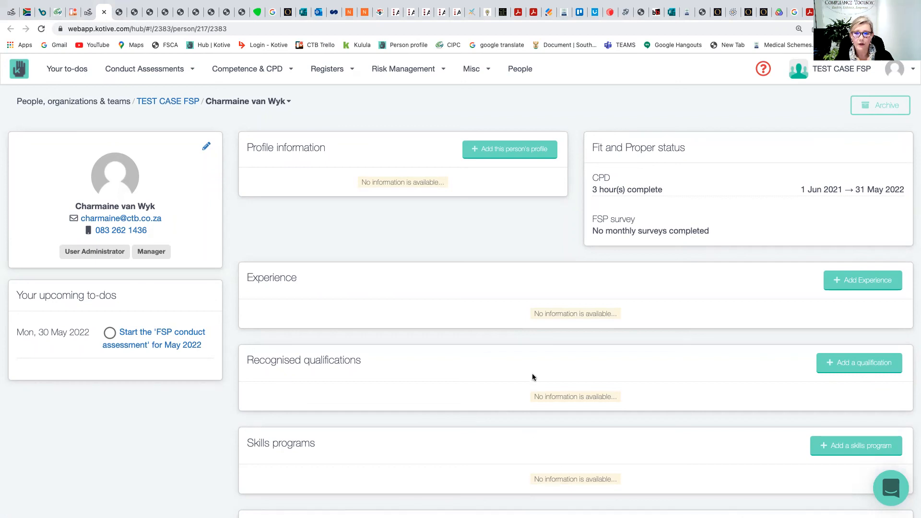
scroll(502, 242, down, 1)
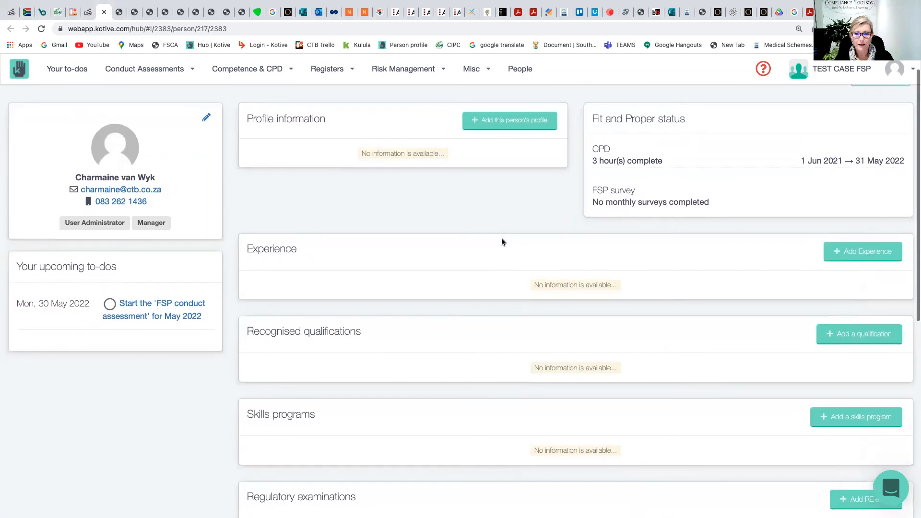